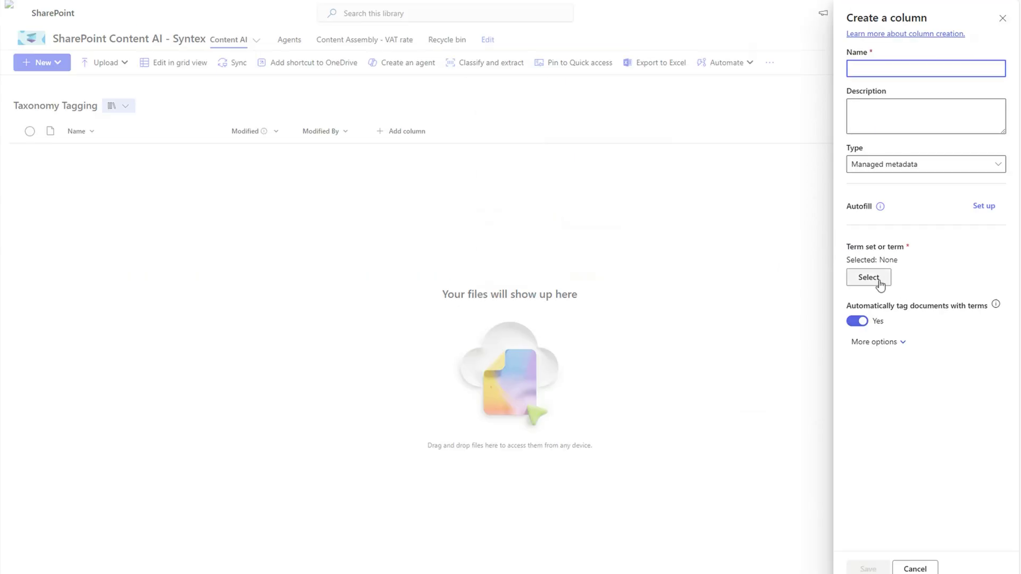
Step: Select the whole Customers term set under SharePoint Content AI as the column's source
left_click(879, 281)
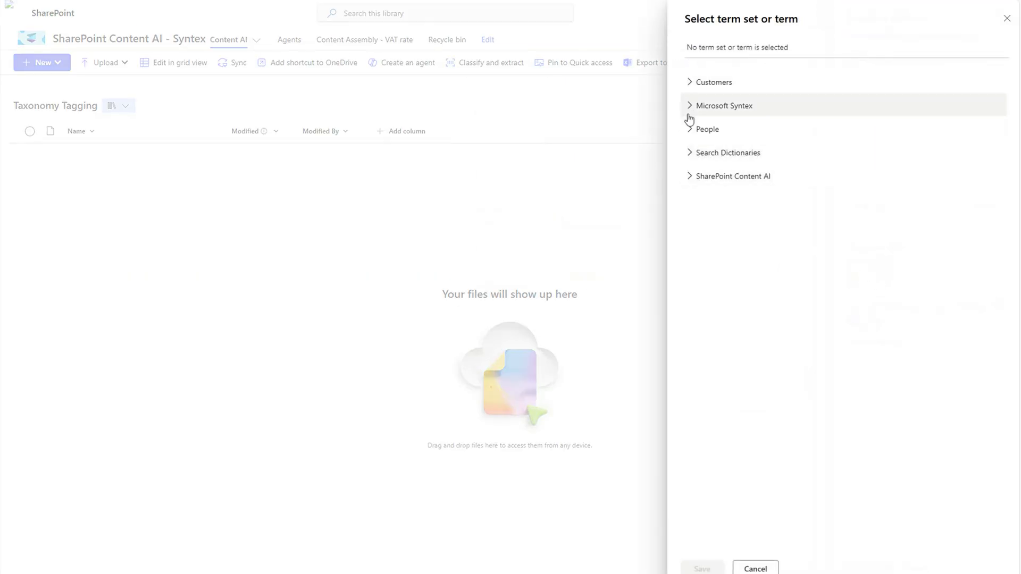
left_click(688, 175)
left_click(698, 204)
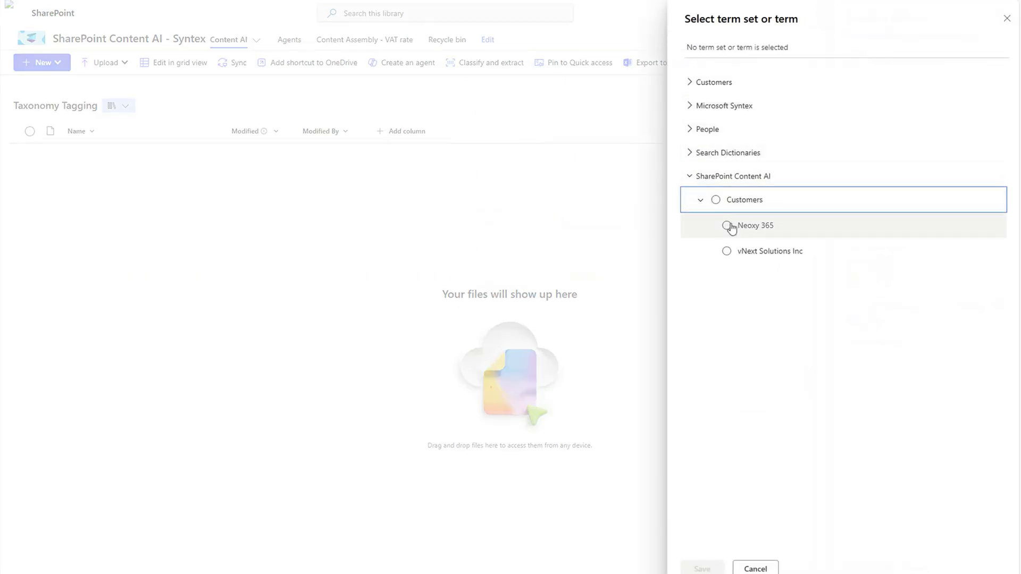
left_click(727, 226)
left_click(727, 253)
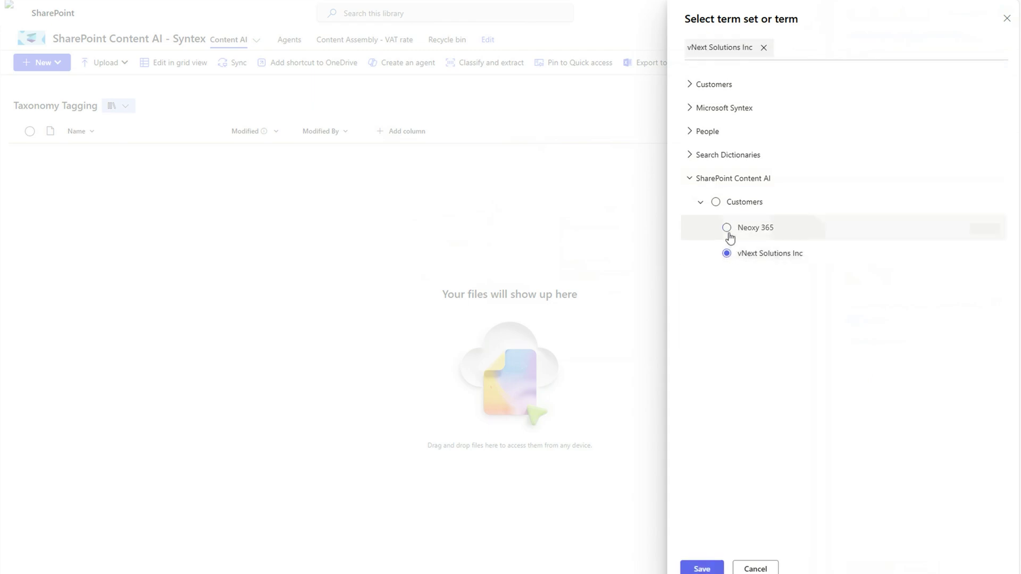
left_click(716, 202)
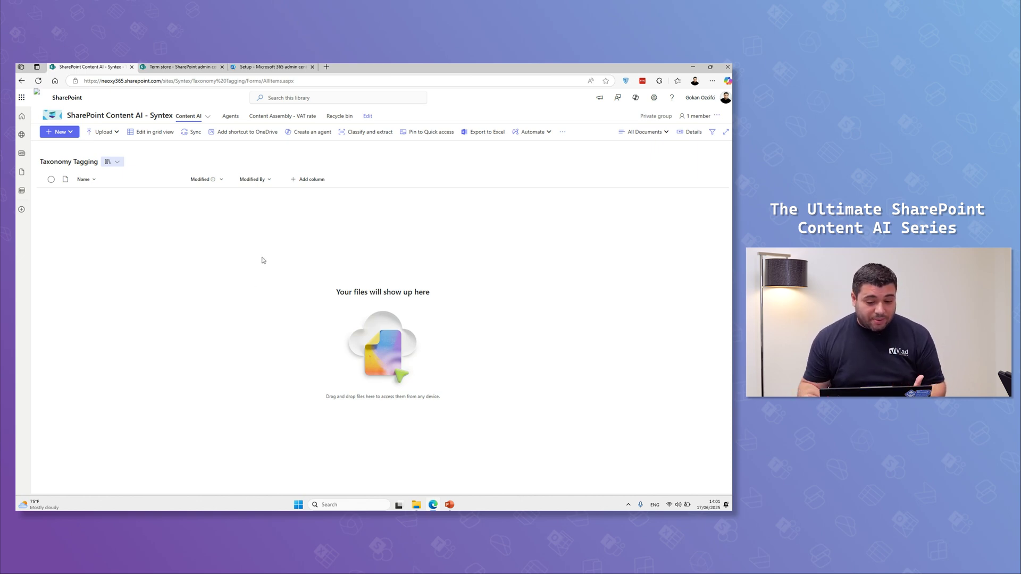
Step: Add a new library column of type Managed metadata and continue to its settings
left_click(311, 180)
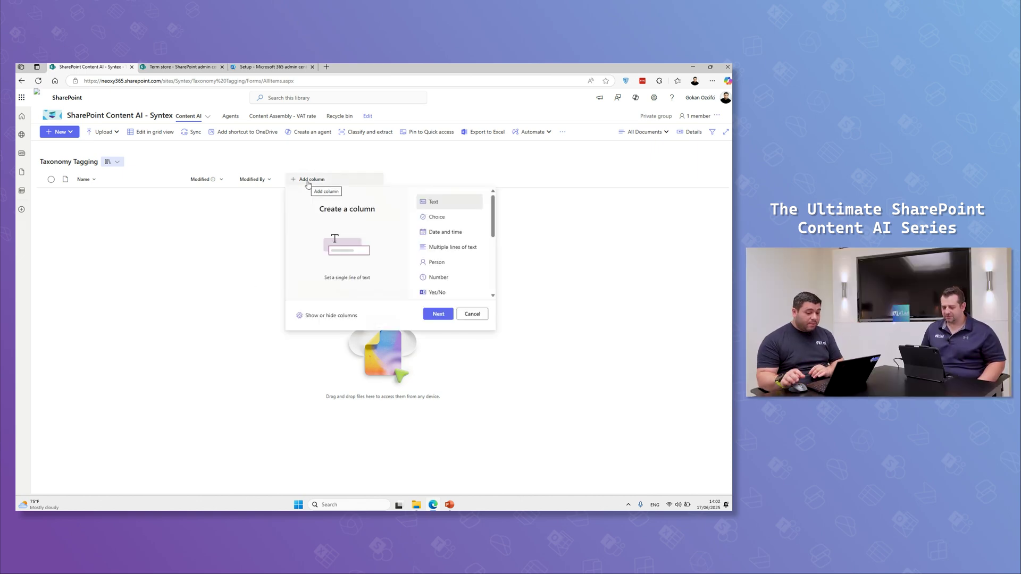
scroll(458, 262, "down", 3)
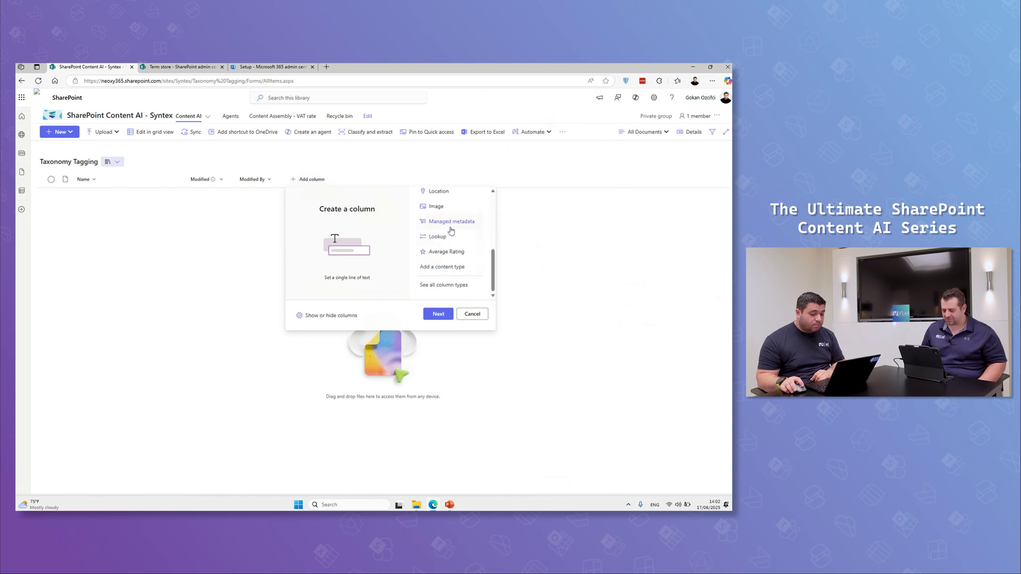
left_click(451, 222)
left_click(438, 314)
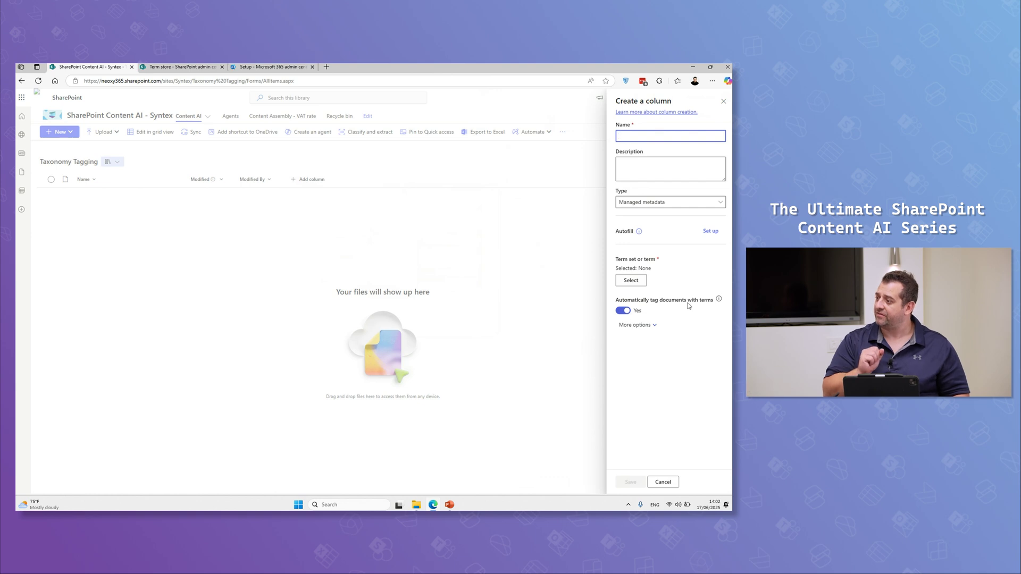
Step: Link the column to the SharePoint Content AI > Customers term set and confirm it
left_click(639, 285)
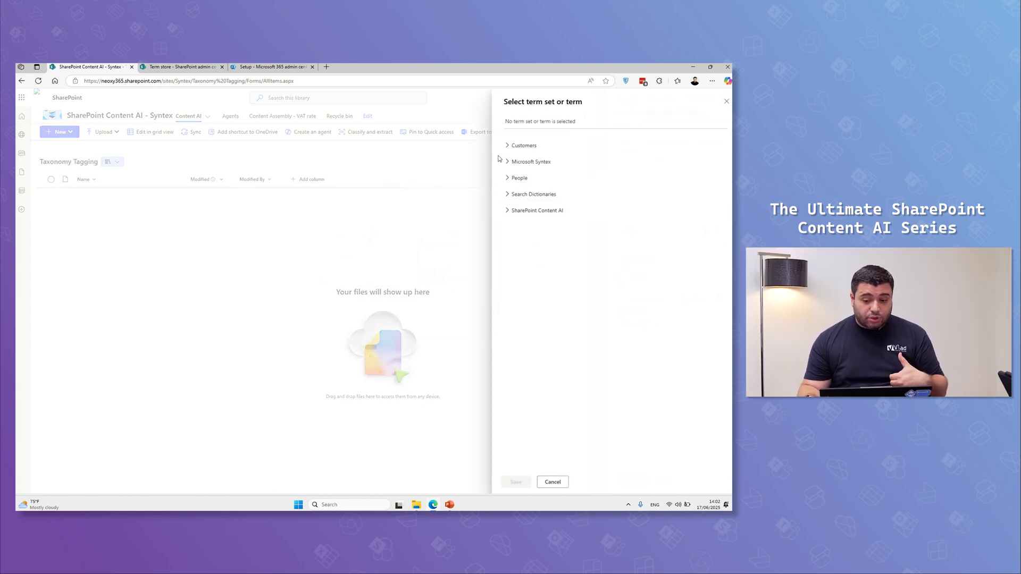
left_click(507, 210)
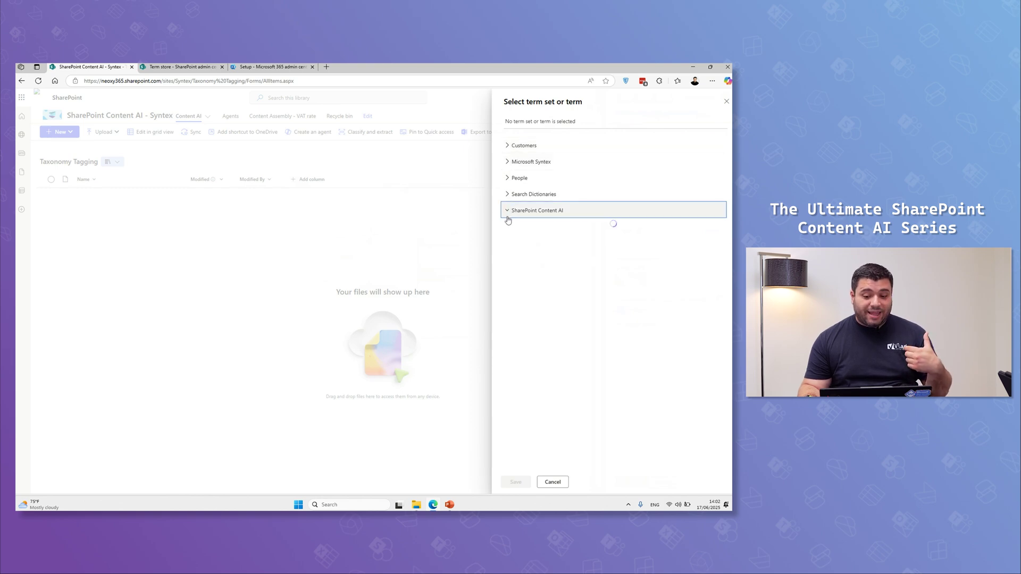
left_click(515, 227)
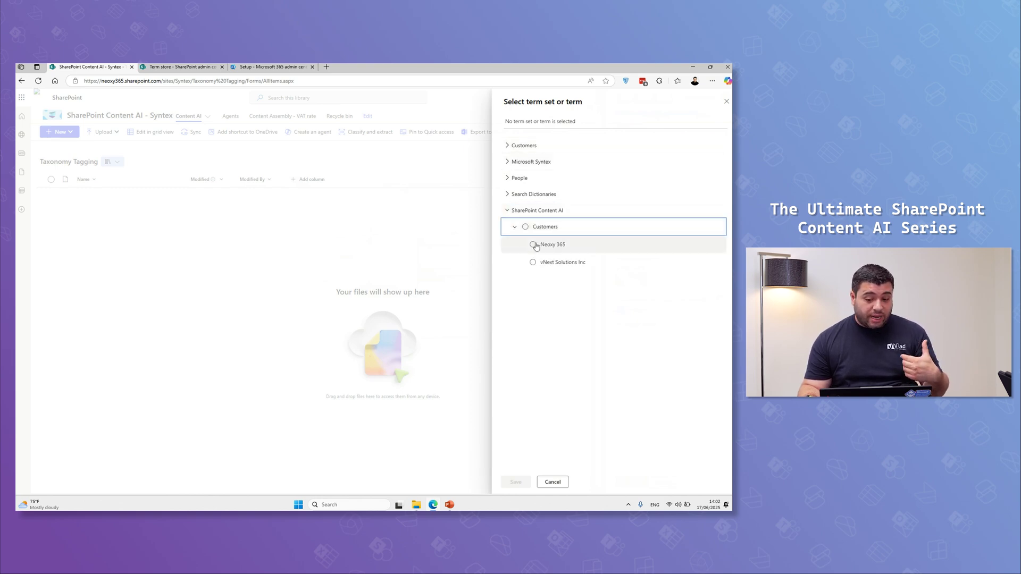
left_click(533, 247)
left_click(533, 264)
left_click(533, 246)
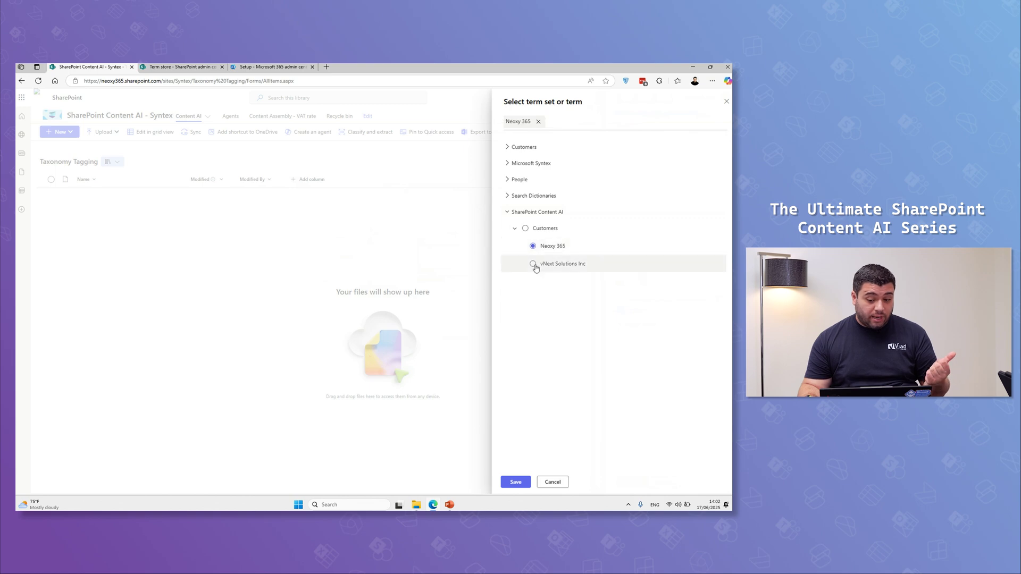
left_click(533, 264)
left_click(525, 230)
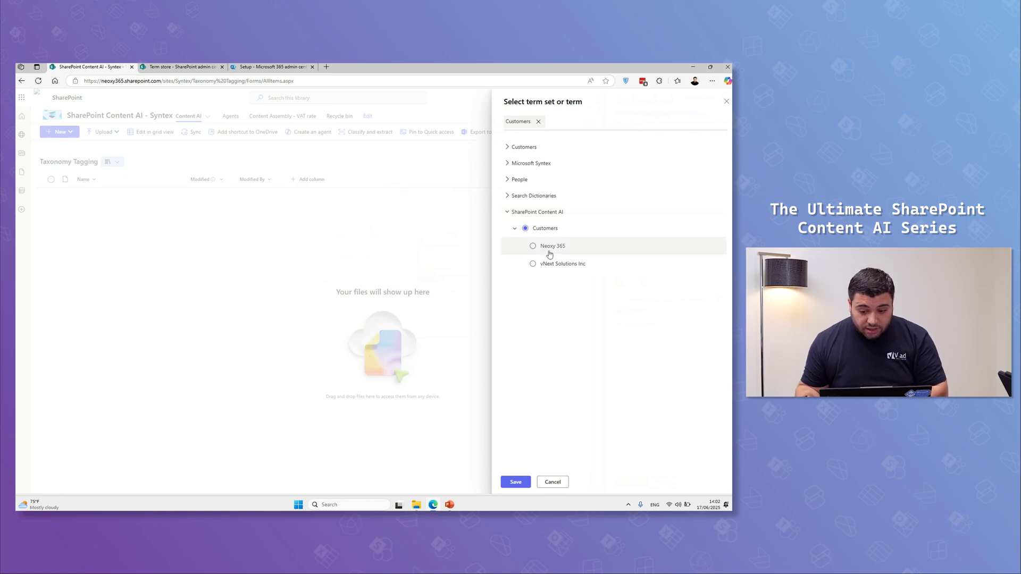
left_click(516, 483)
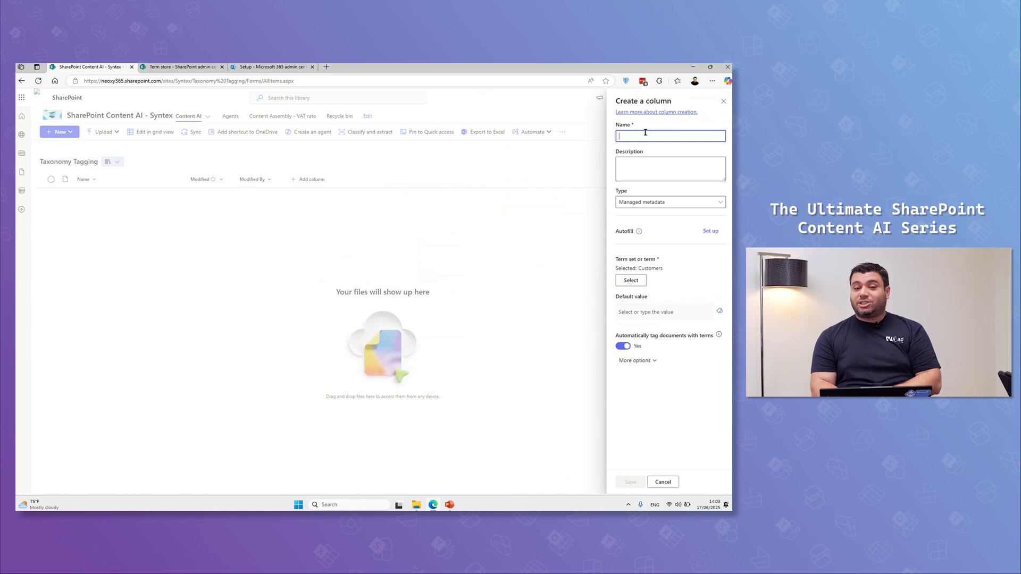
Step: Enter a gem emoji followed by 'Custome' as the column name
key("super+period")
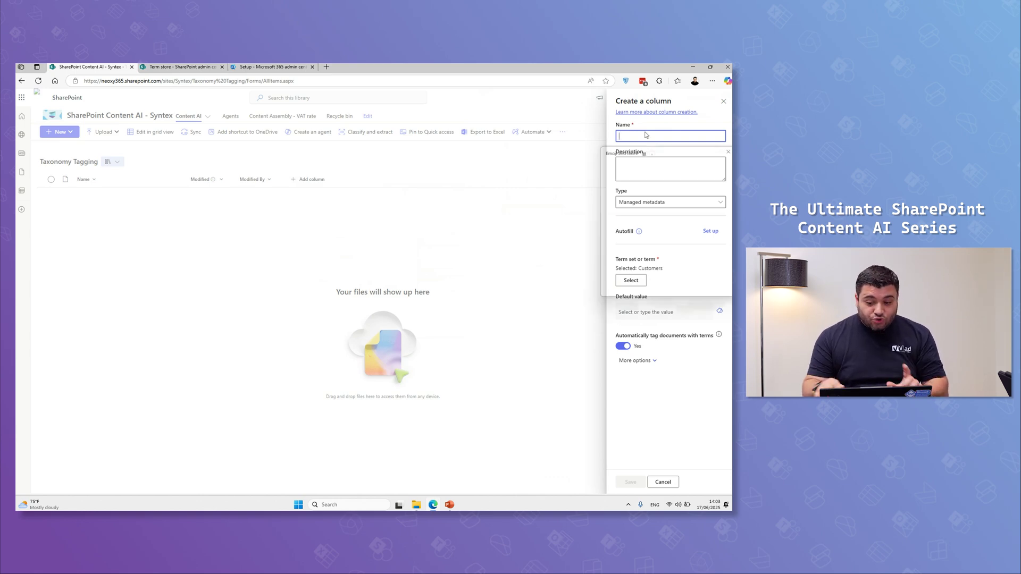
left_click(612, 221)
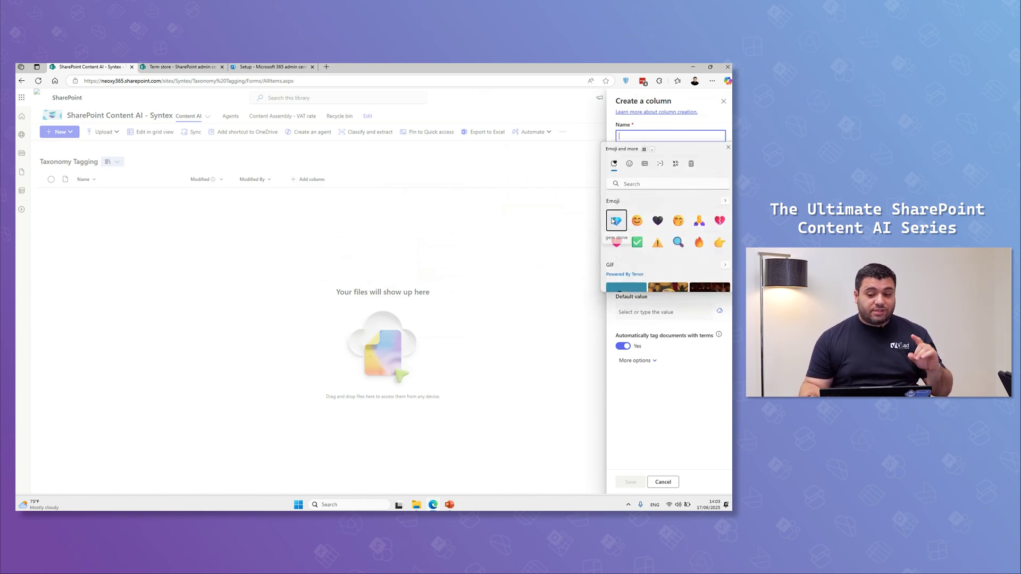
left_click(652, 136)
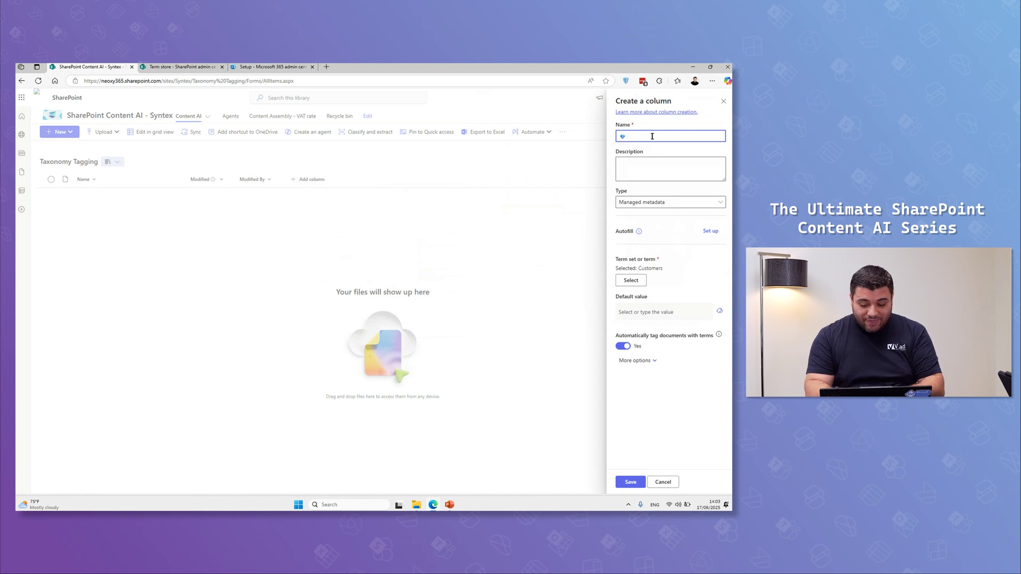
type("Custome")
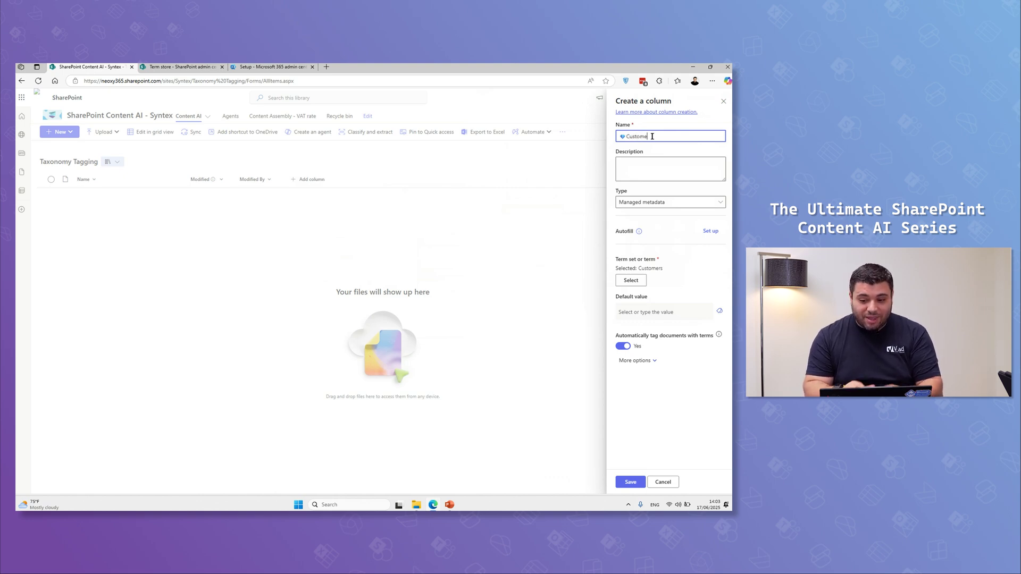
key("Left")
key("Left")
key("Left")
key("Left")
key("Left")
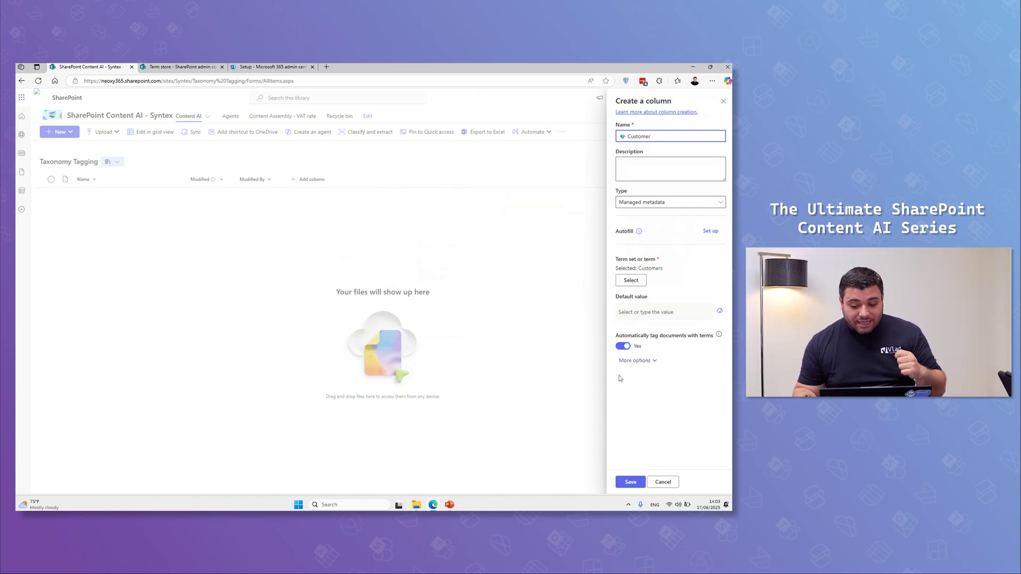
Step: Save the gem-emoji Customer column and bring up the library's upload options
left_click(631, 481)
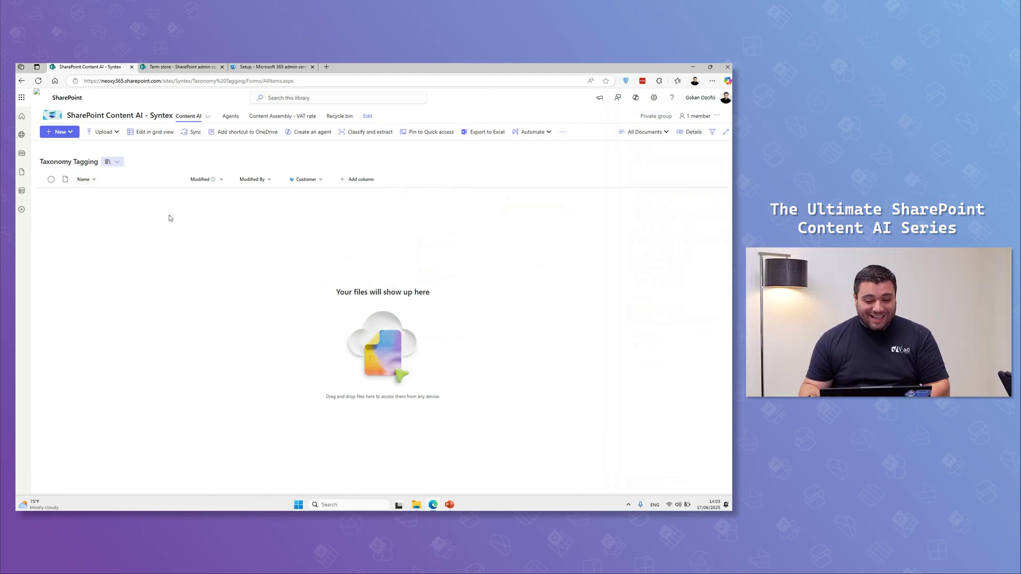
left_click(113, 136)
Step: Upload WingTip Toys.pdf from the computer into the Taxonomy Tagging library
left_click(109, 147)
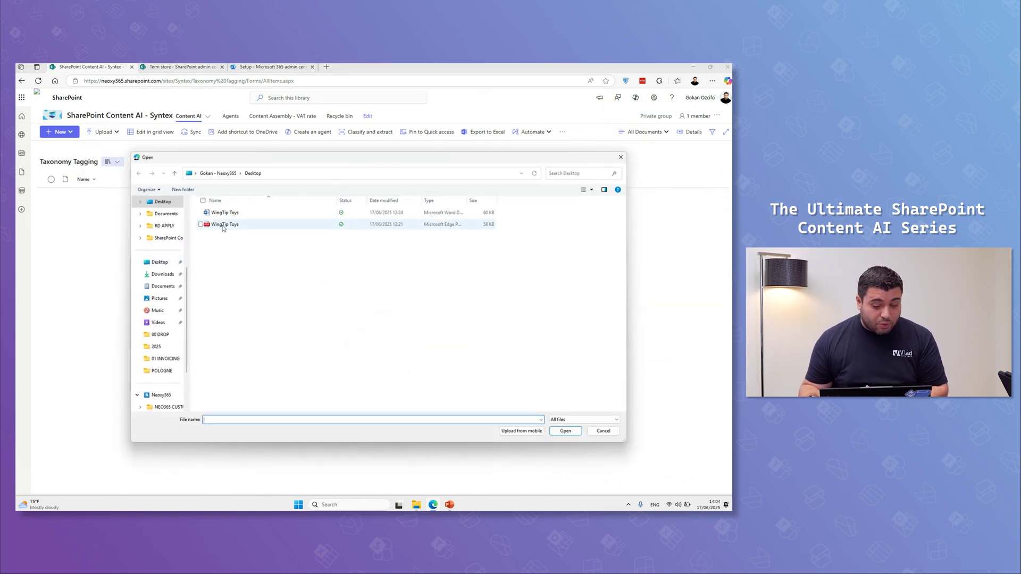
left_click(222, 225)
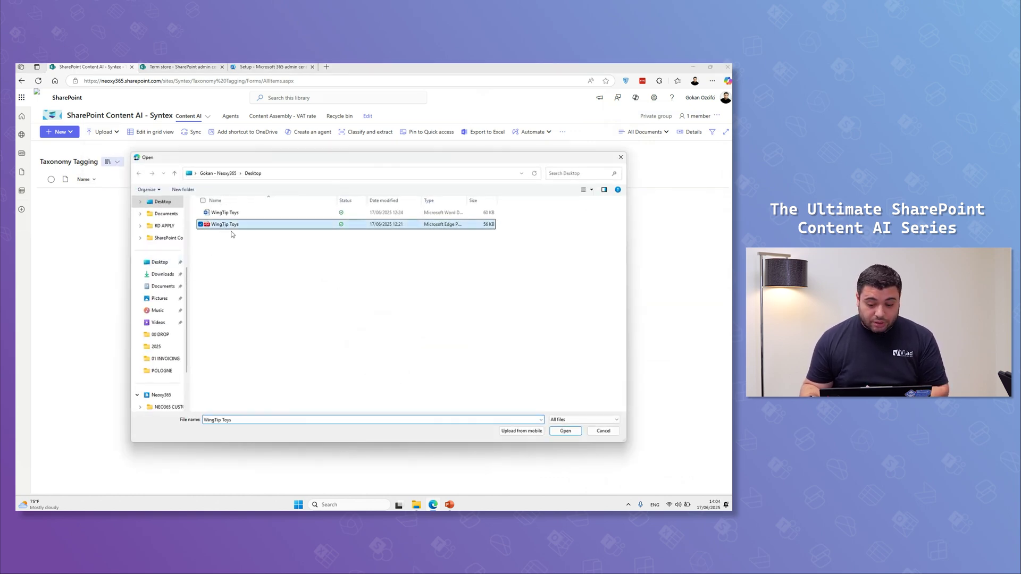
left_click(564, 432)
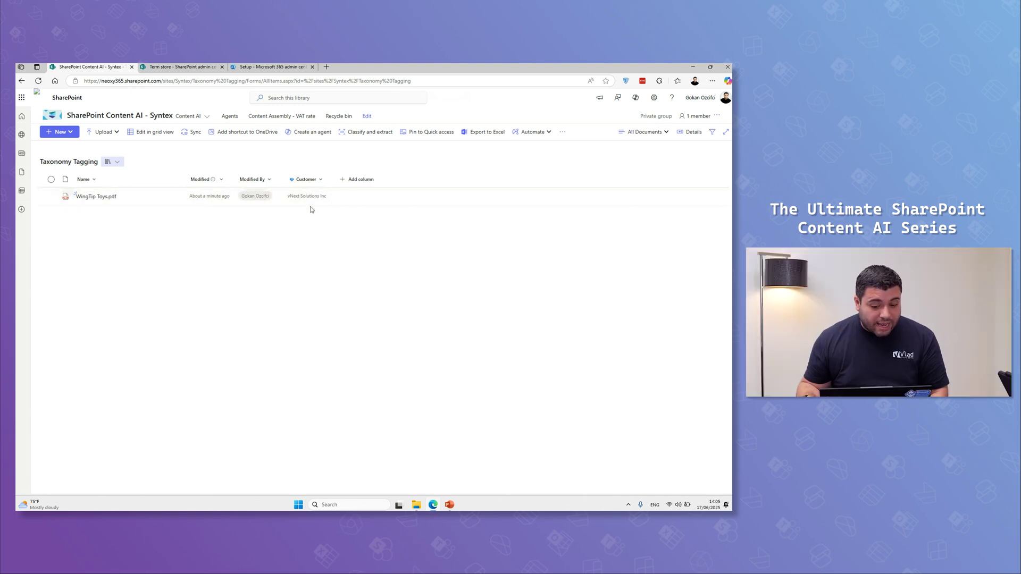
left_click(209, 70)
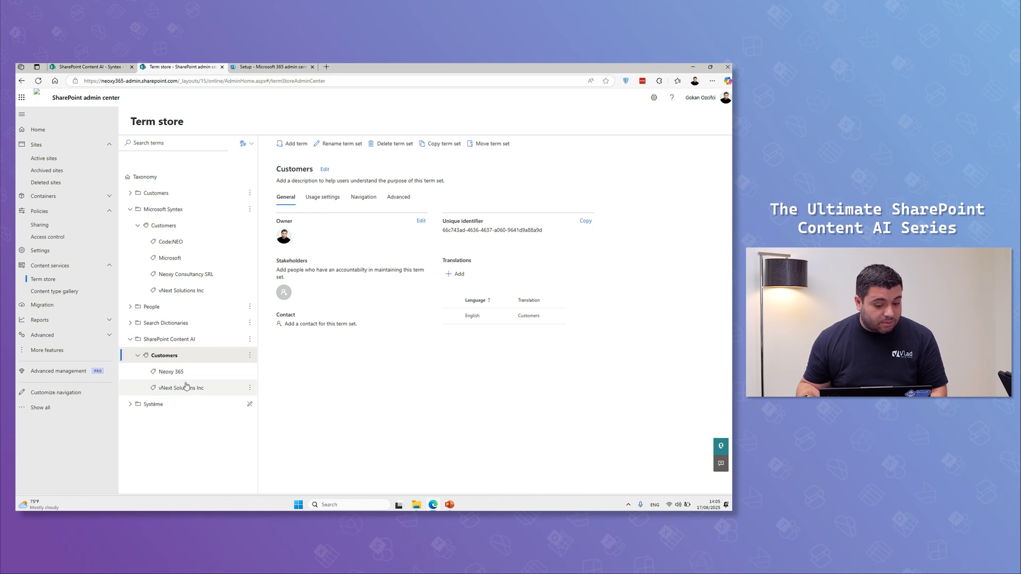
left_click(91, 67)
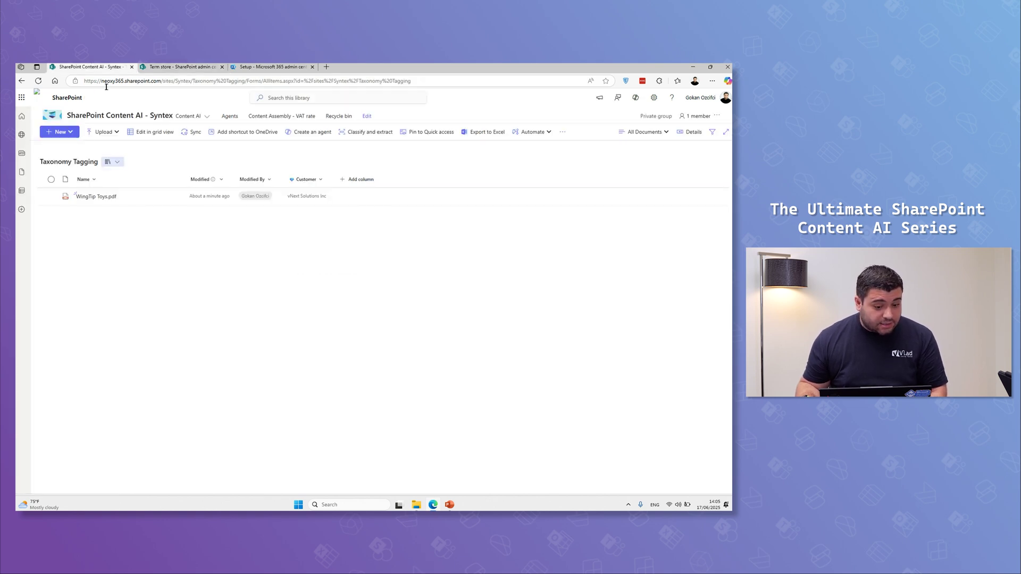
left_click(148, 138)
left_click(305, 202)
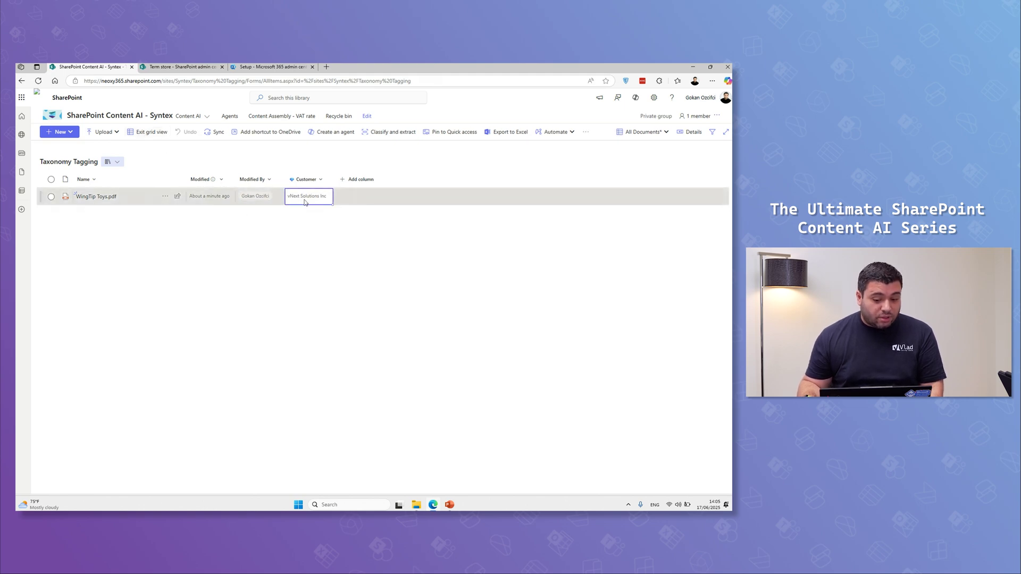
left_click(311, 201)
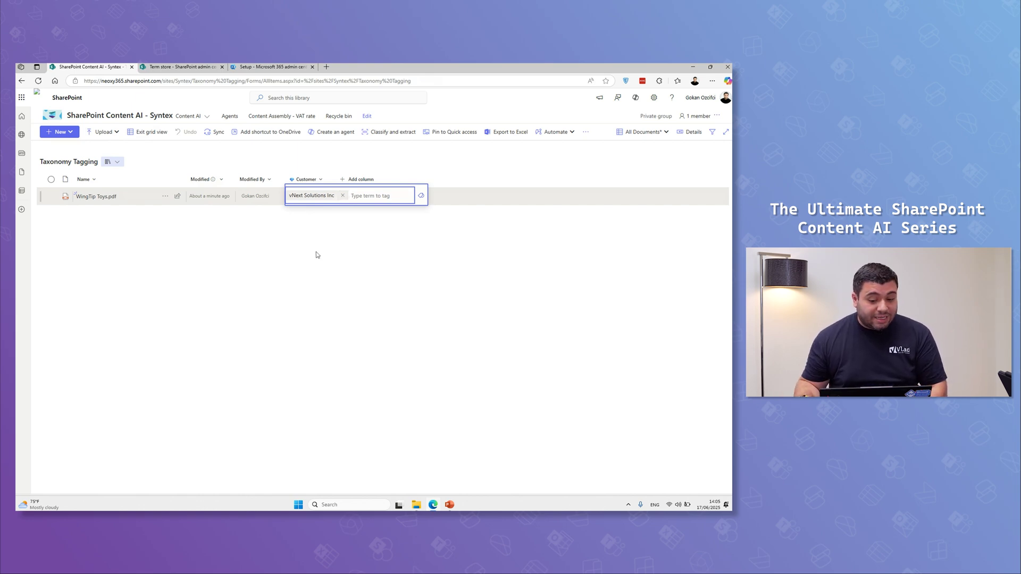
left_click(147, 133)
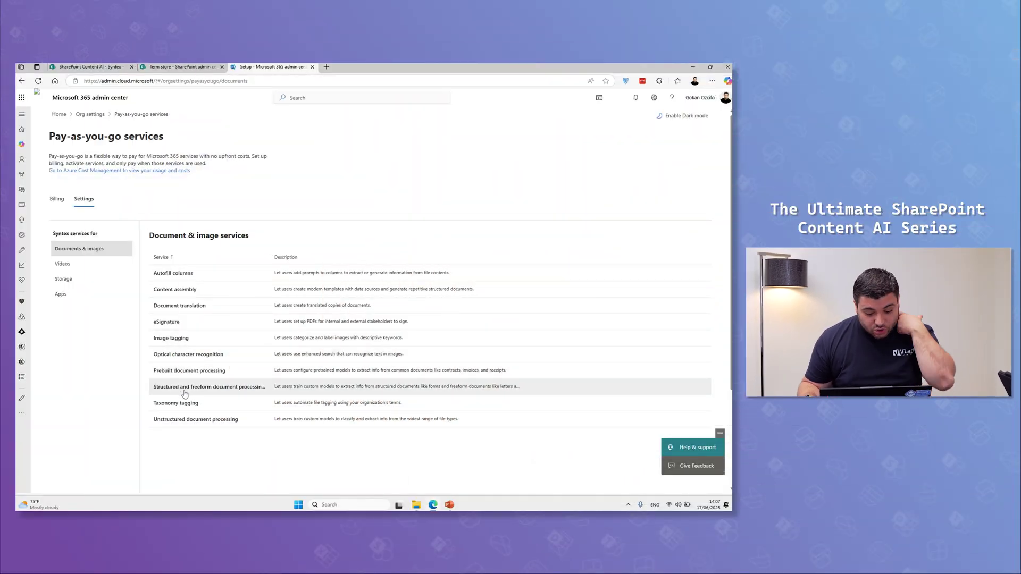
Step: Edit the Taxonomy tagging service's site availability, showing All, Selected or No sites
left_click(180, 404)
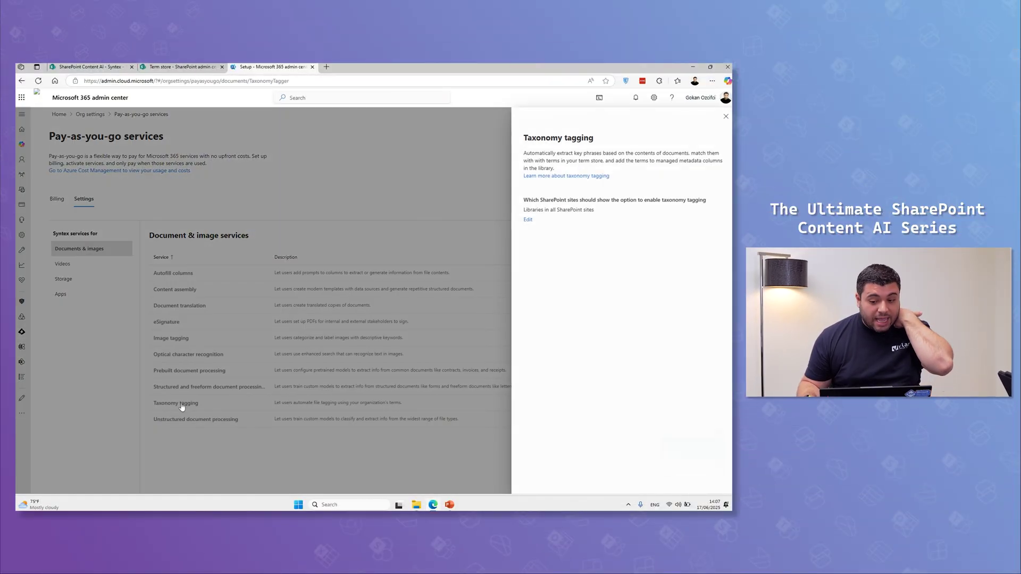
left_click(527, 220)
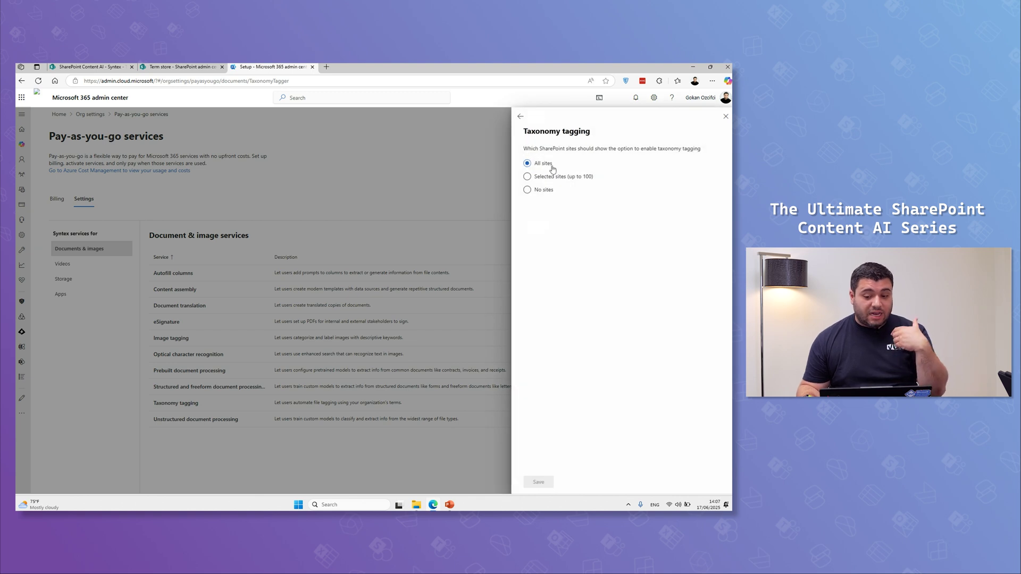